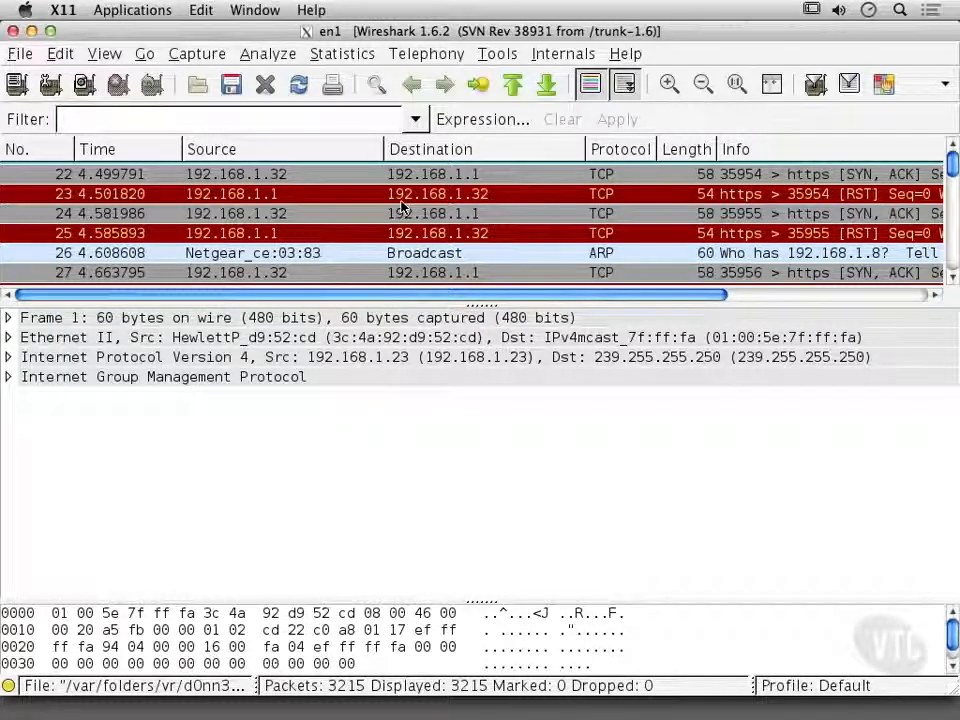
Inspect SYN, ACK packets 22 and 24 from 192.168.1.32, and the RST packet 28 from 192.168.1.1.
click(232, 178)
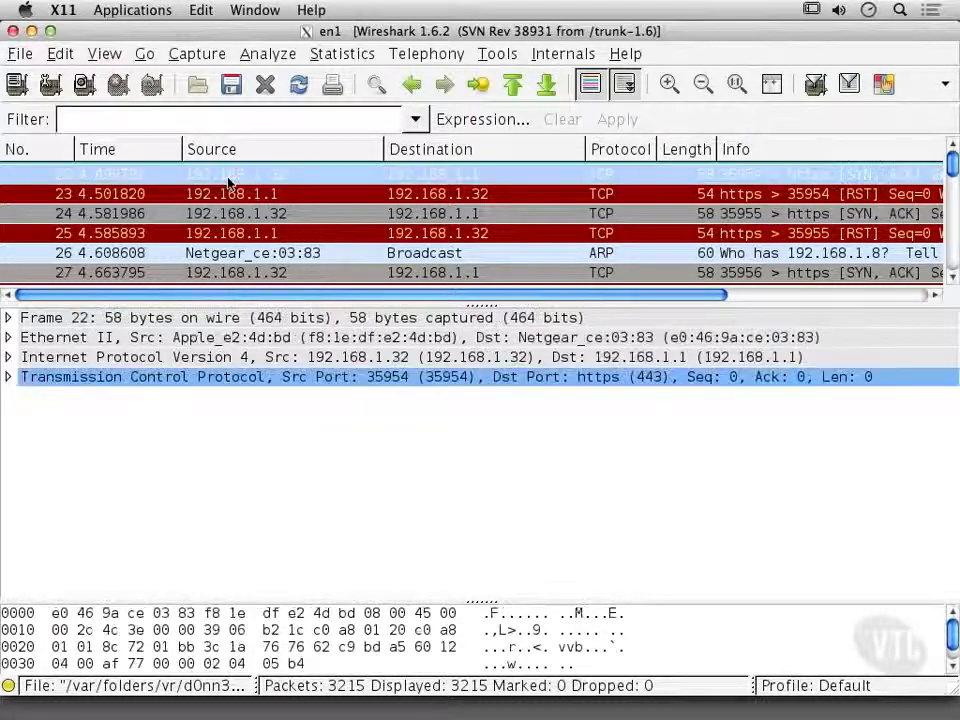
click(258, 209)
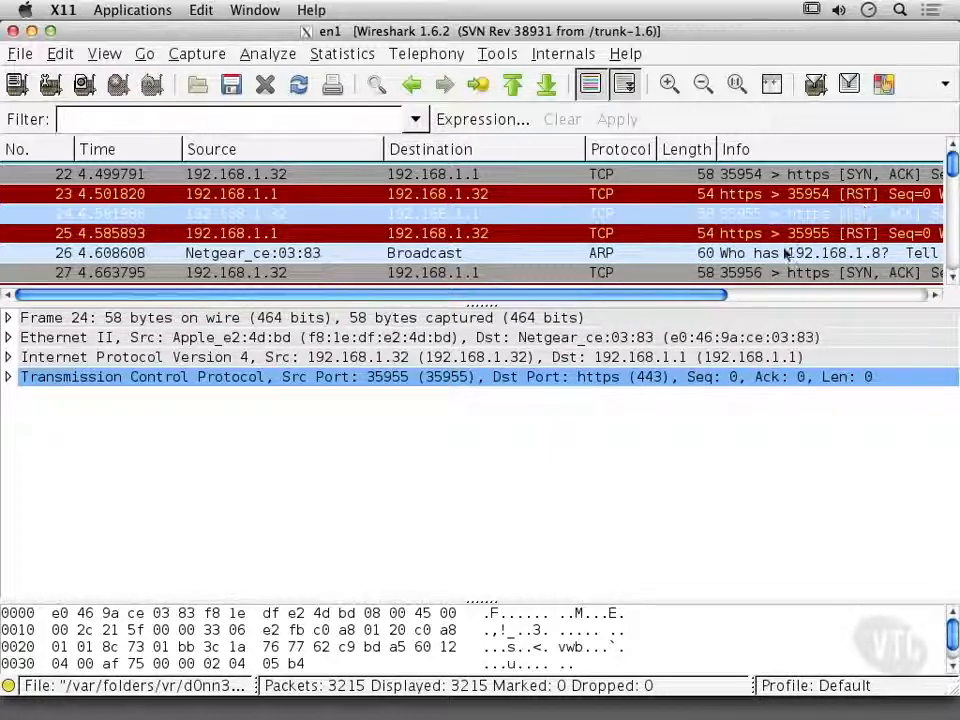
scroll(785, 255, down, 5)
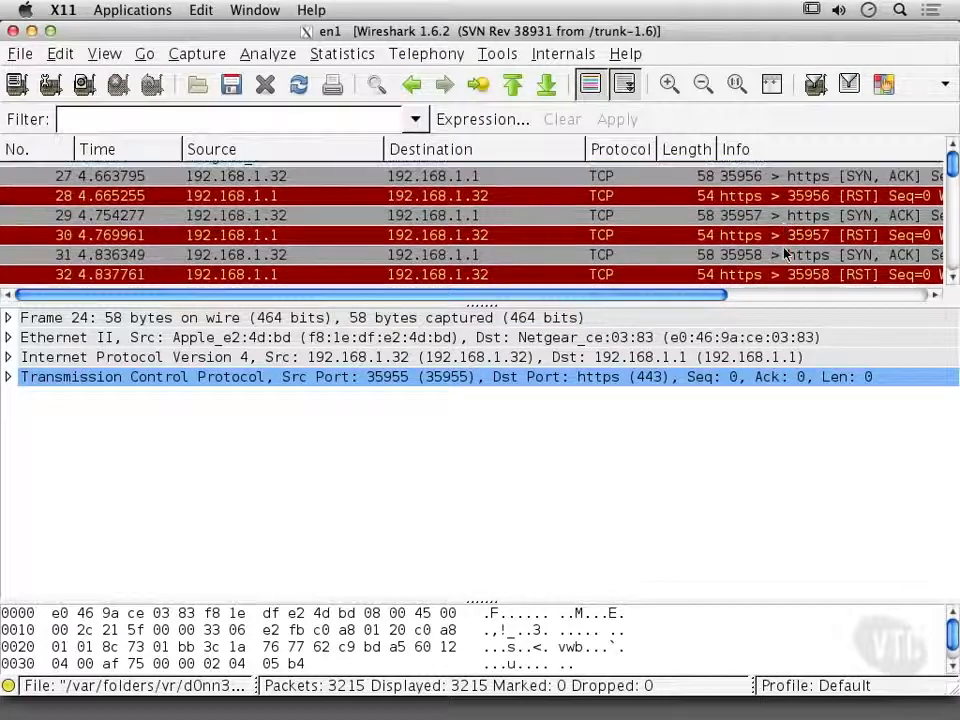
click(828, 197)
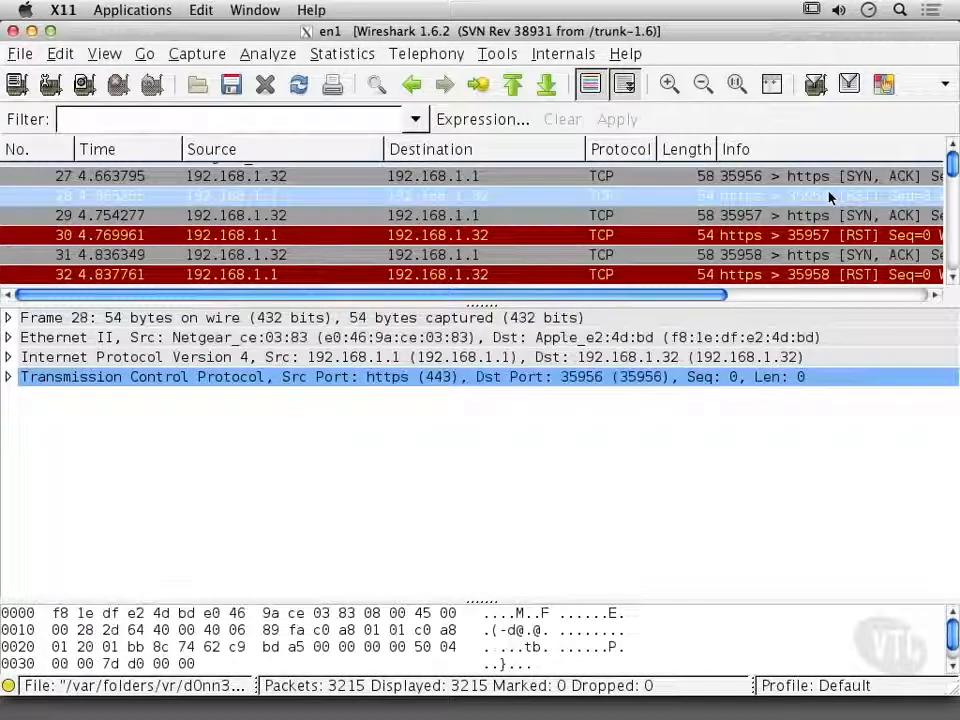
Expand packet 28's Internet Protocol Version 4 header and examine its Identification and Total Length fields.
click(9, 358)
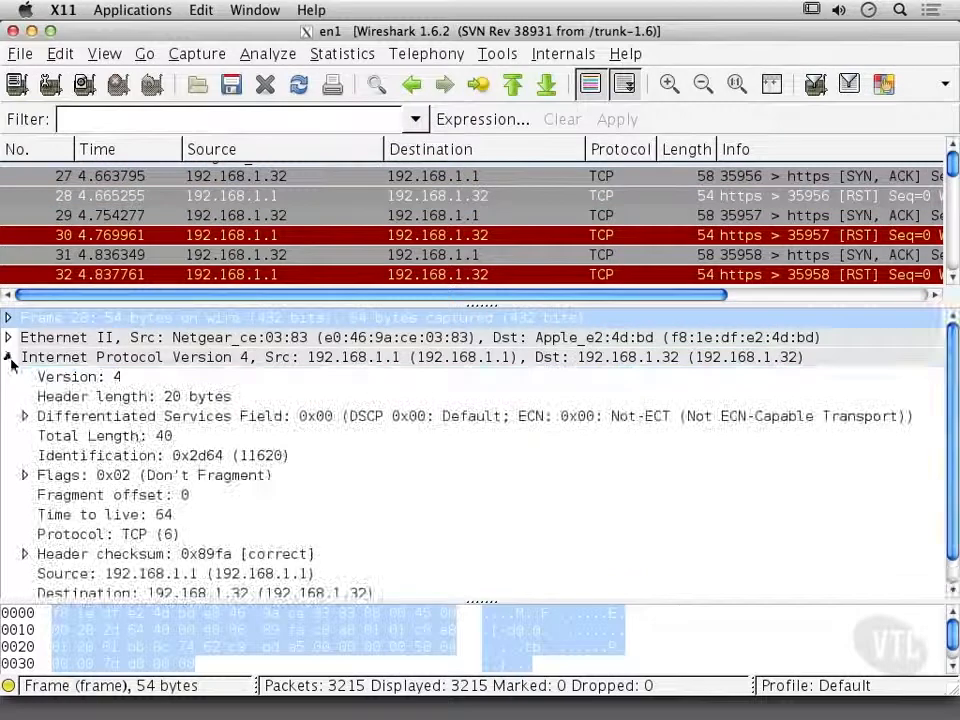
click(238, 460)
click(279, 435)
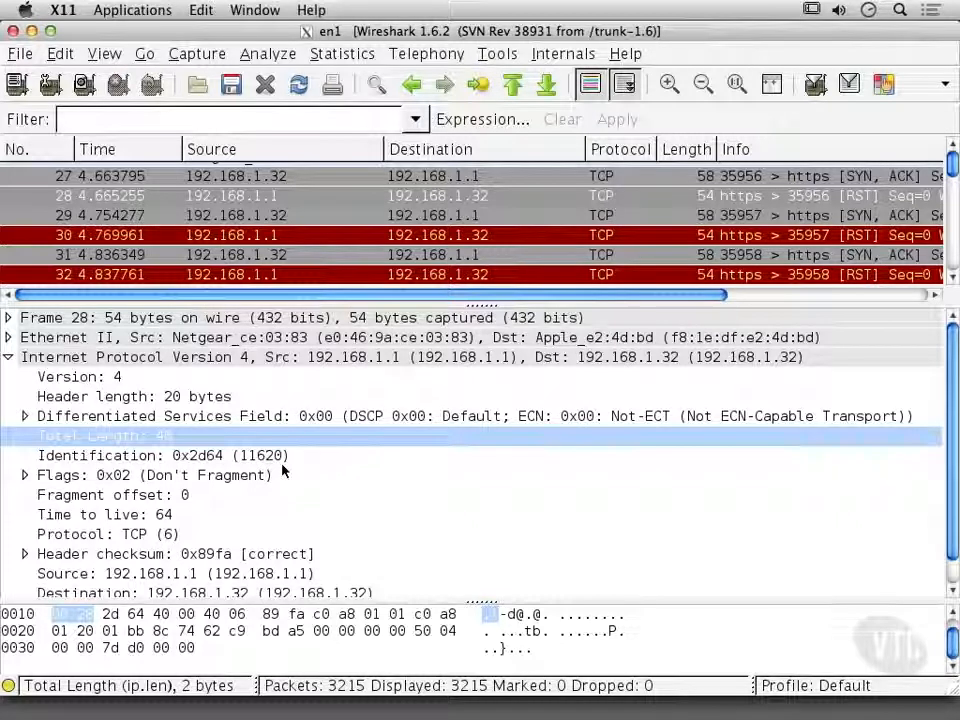
Step through packets 30 to 32 to compare their IP header fields, especially the Identification.
click(815, 240)
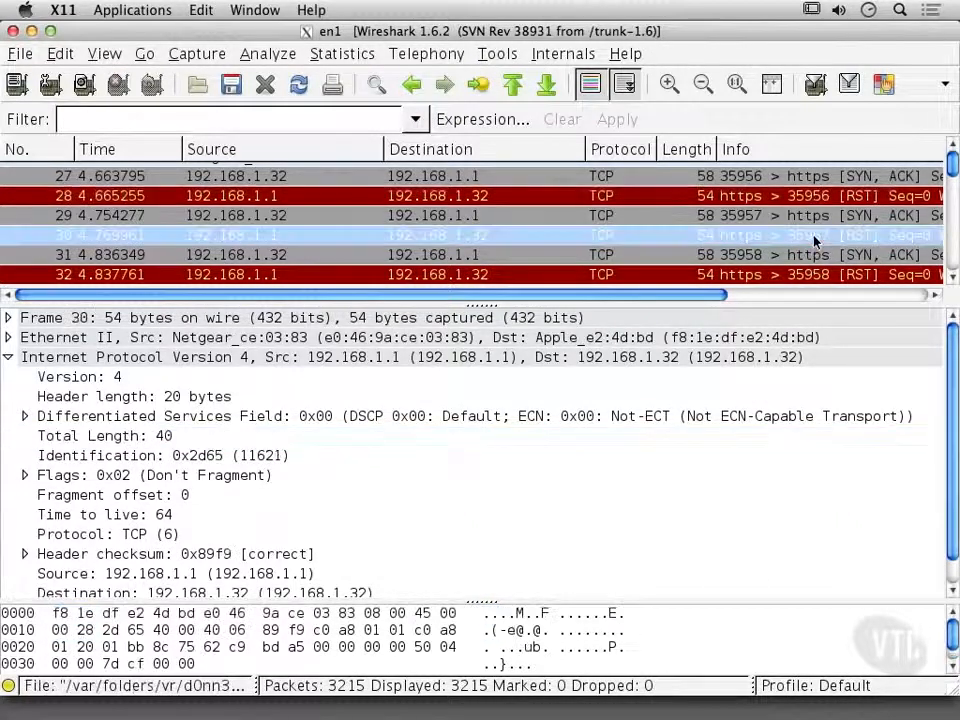
key(Down)
key(Down)
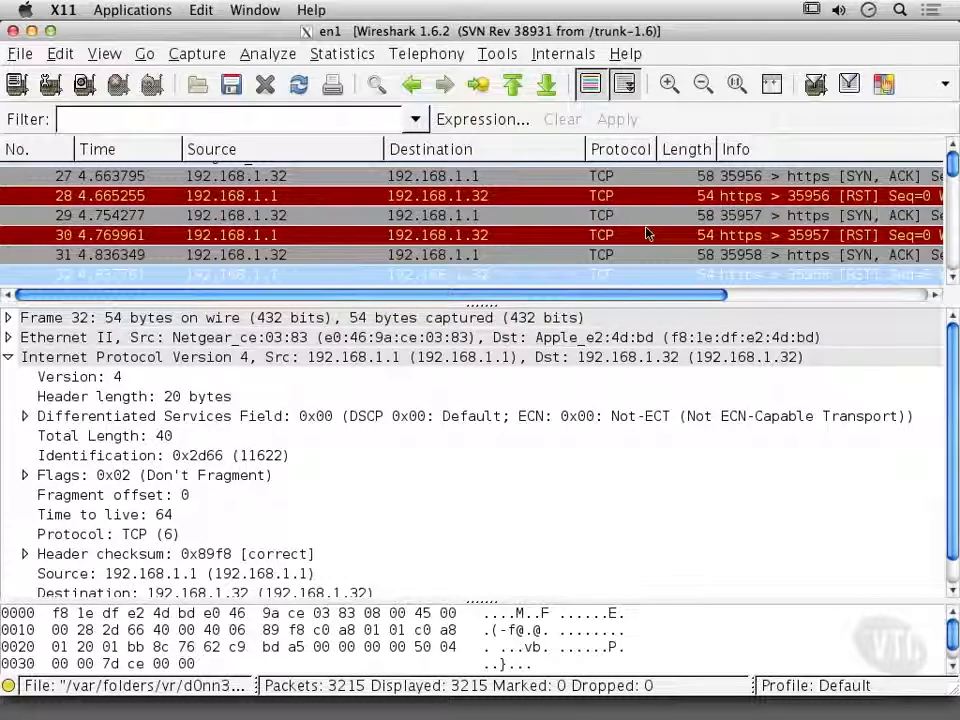
Review the TCP exchanges following packet 32 and select the RST packet 41 sent to 192.168.1.32.
scroll(646, 233, down, 1)
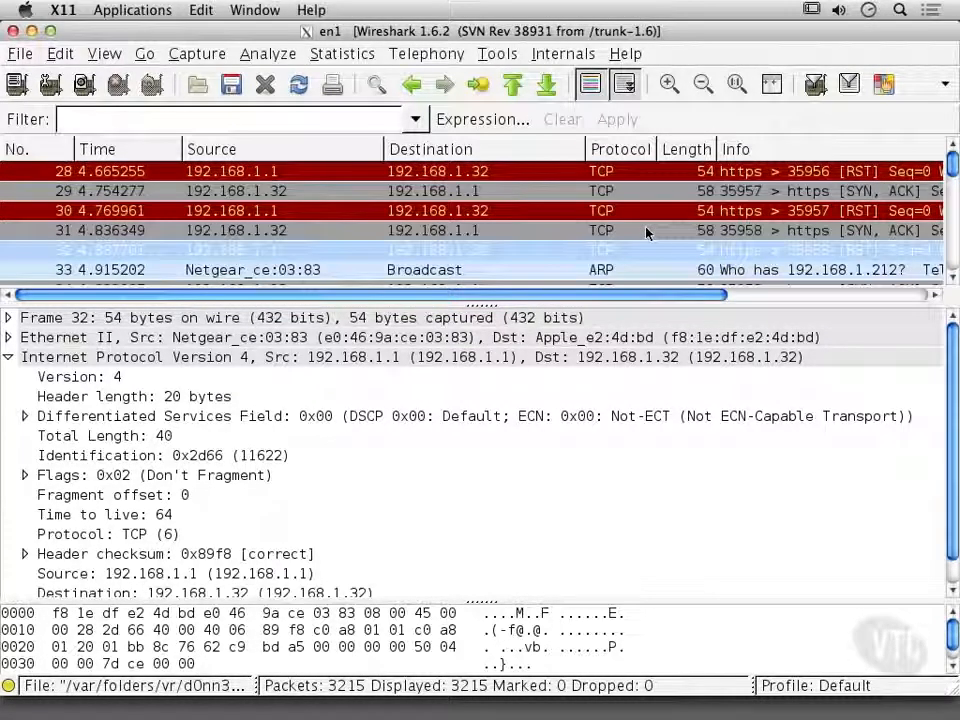
scroll(646, 233, down, 3)
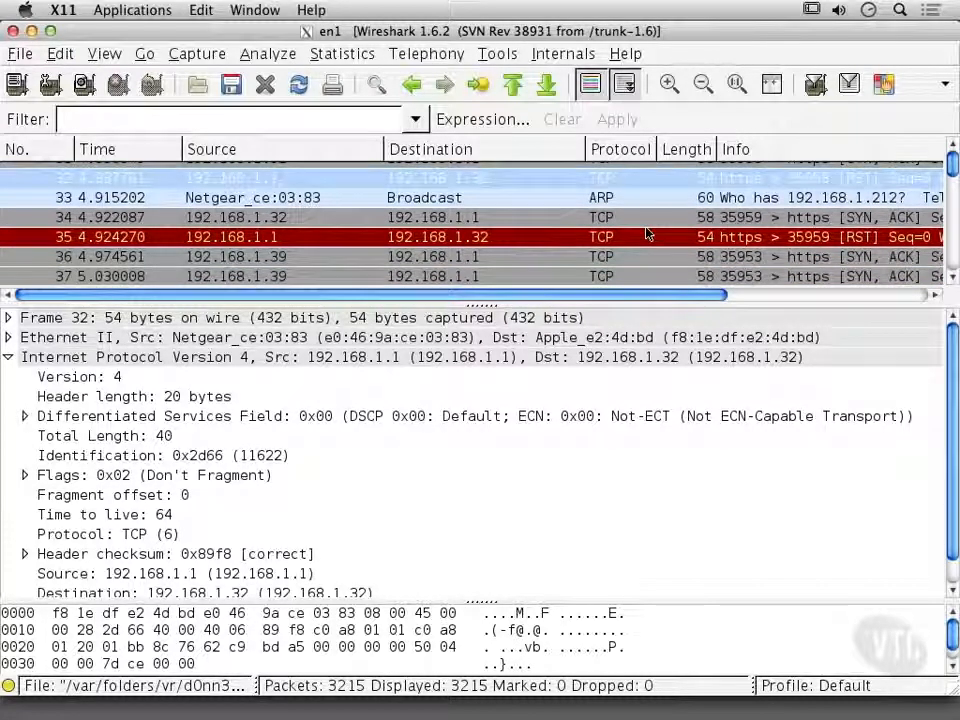
scroll(646, 233, down, 1)
scroll(646, 233, down, 3)
scroll(647, 233, up, 2)
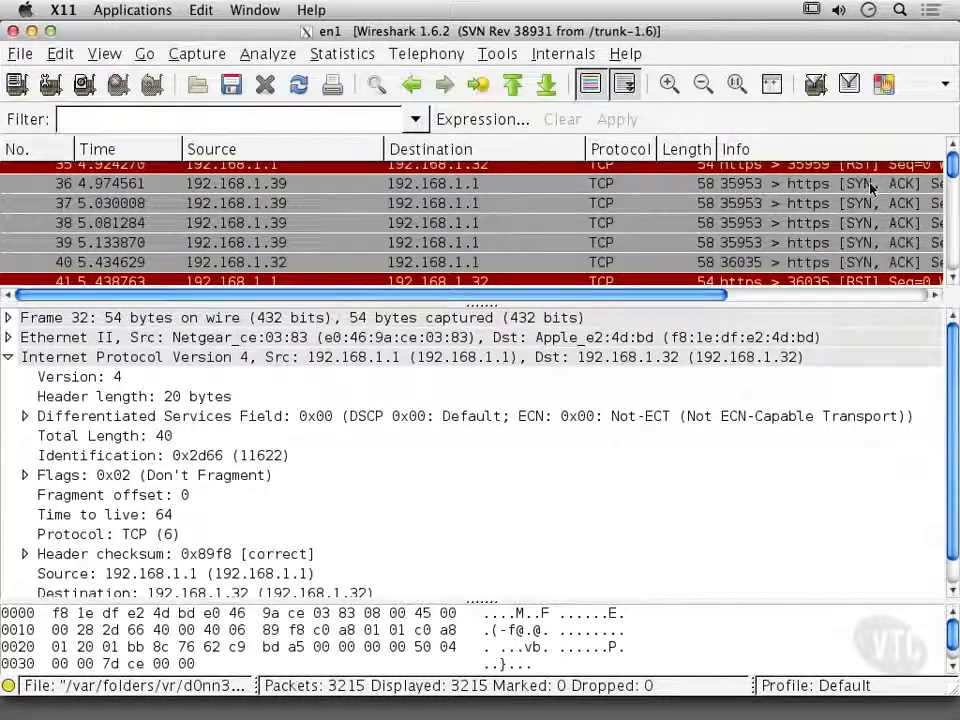
scroll(826, 237, down, 1)
scroll(826, 237, down, 1)
click(826, 238)
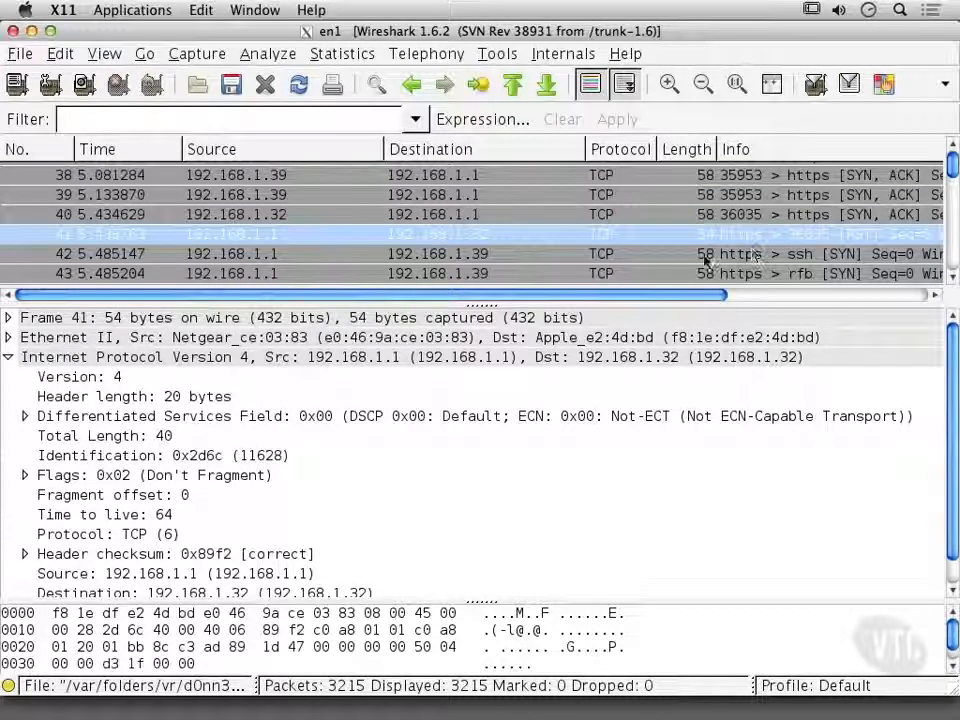
Examine the SYN packets sent to 192.168.1.39, then compare the IP details of packets 71, 72 and 73.
scroll(670, 248, down, 4)
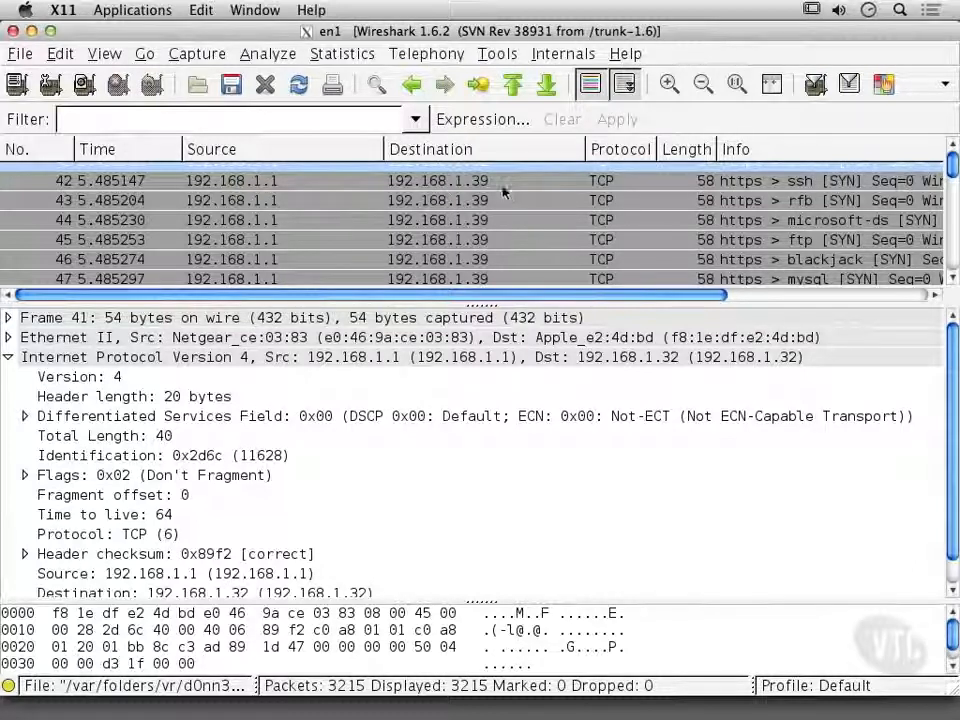
scroll(498, 190, down, 4)
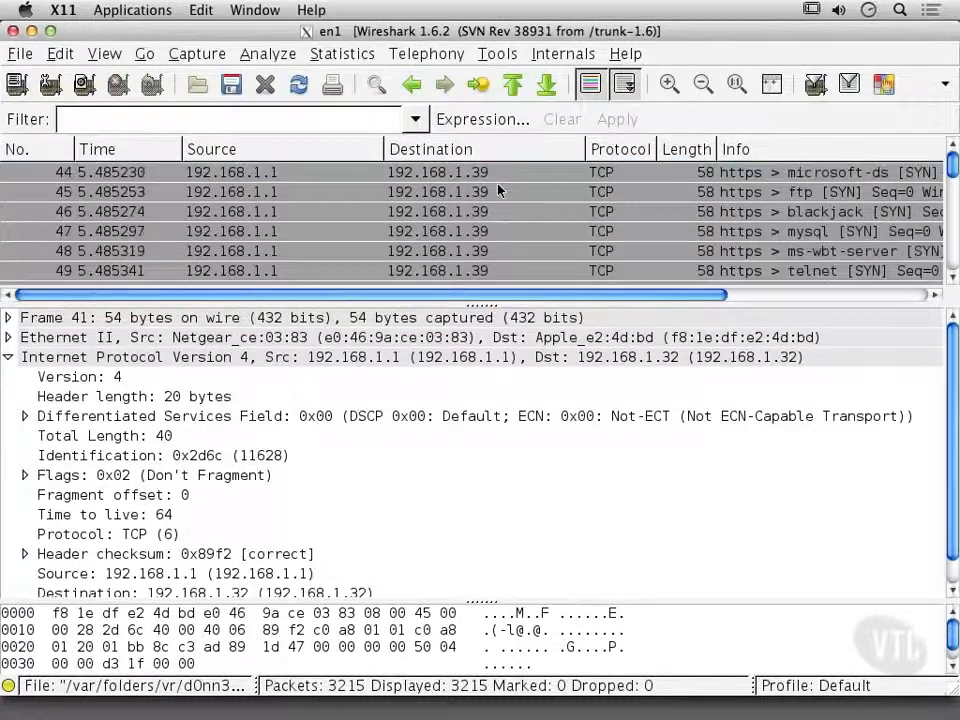
scroll(498, 190, down, 7)
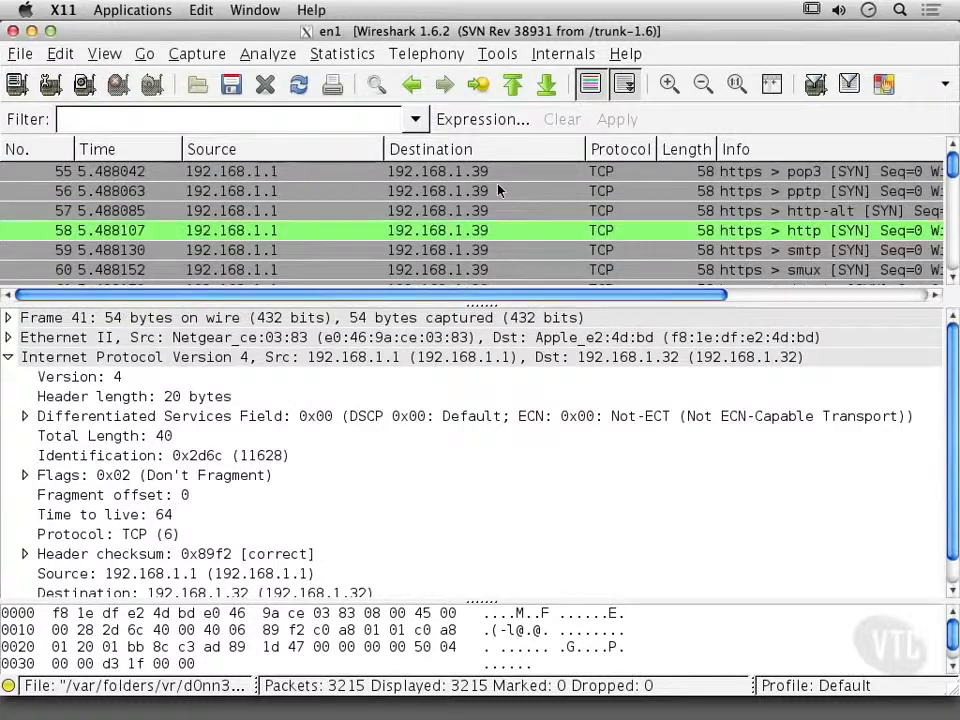
scroll(498, 190, down, 5)
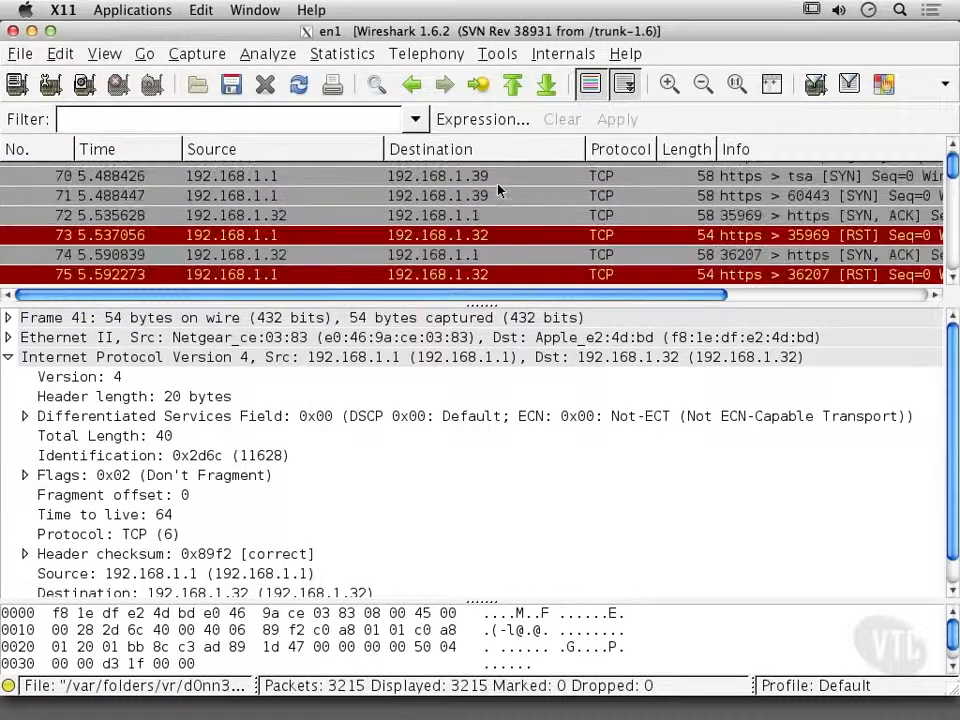
click(366, 223)
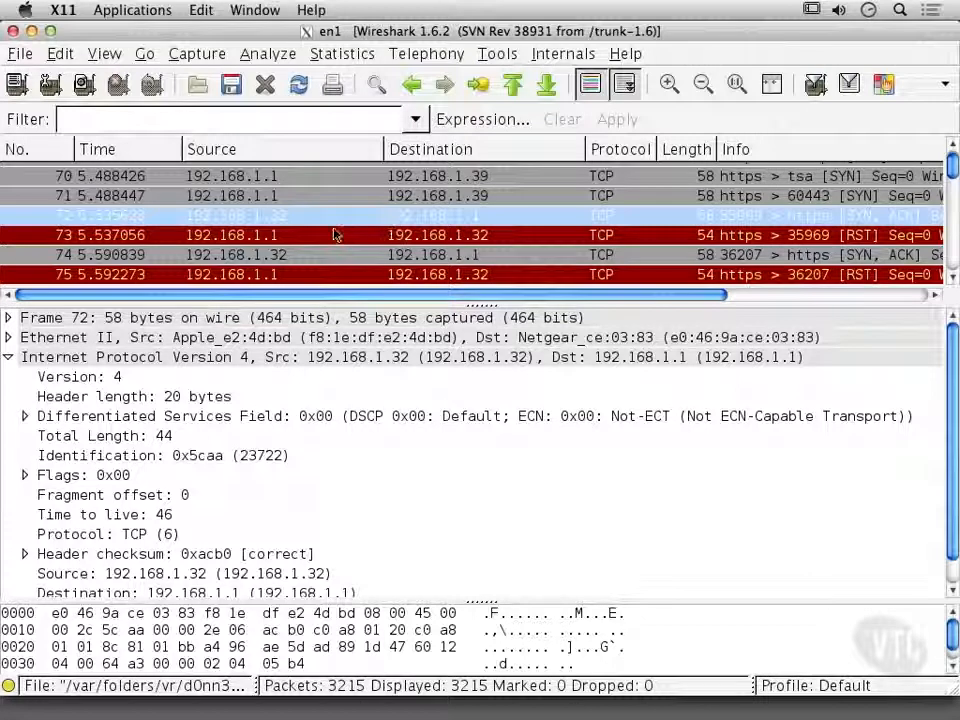
click(332, 198)
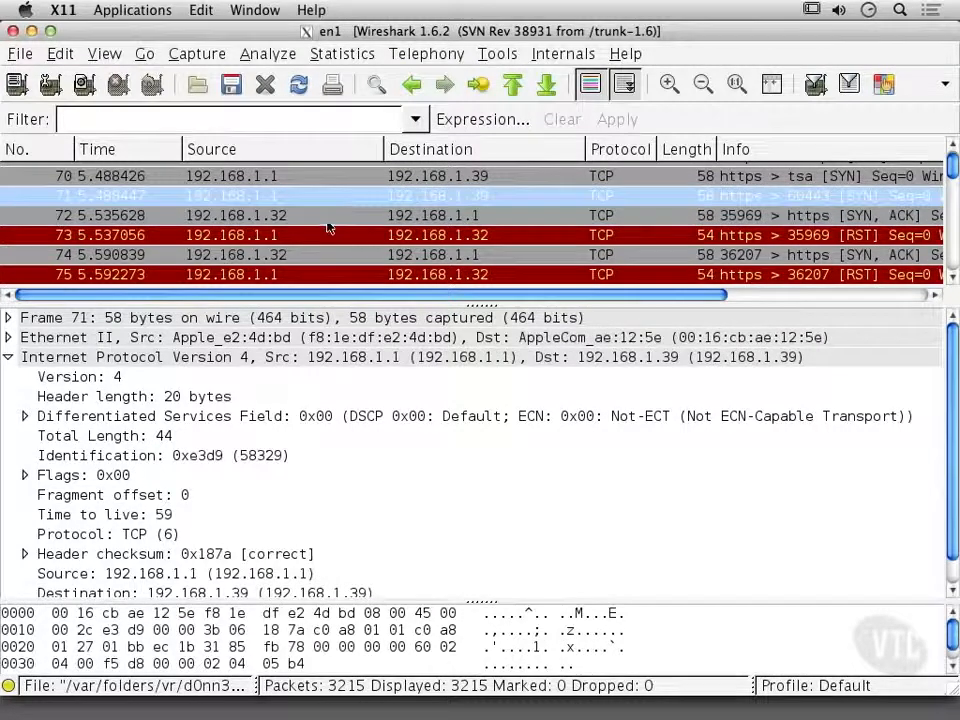
click(330, 226)
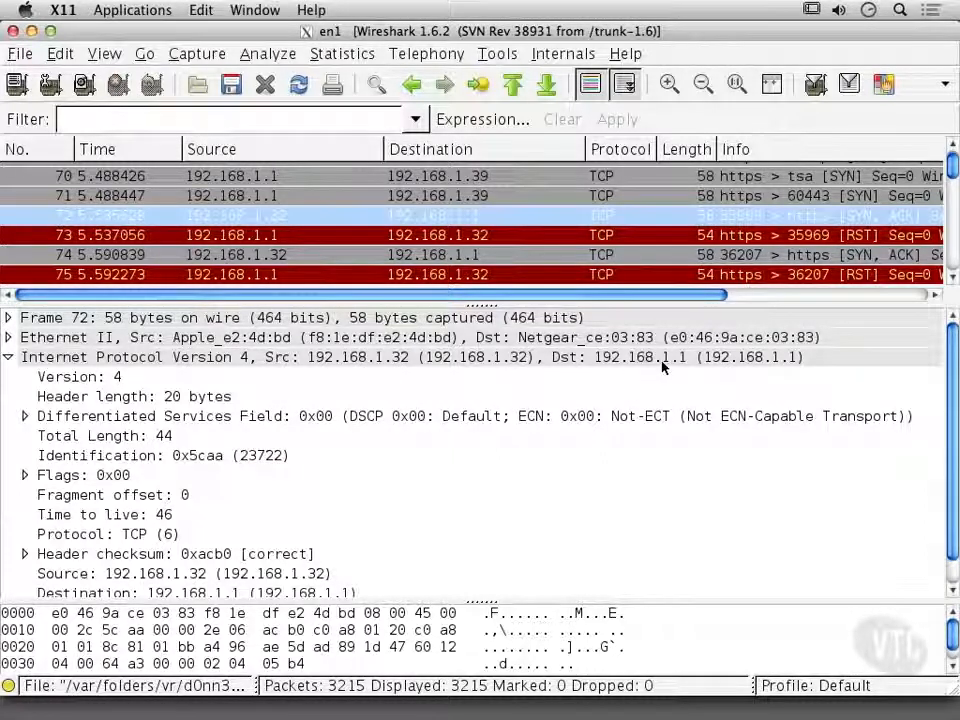
click(597, 236)
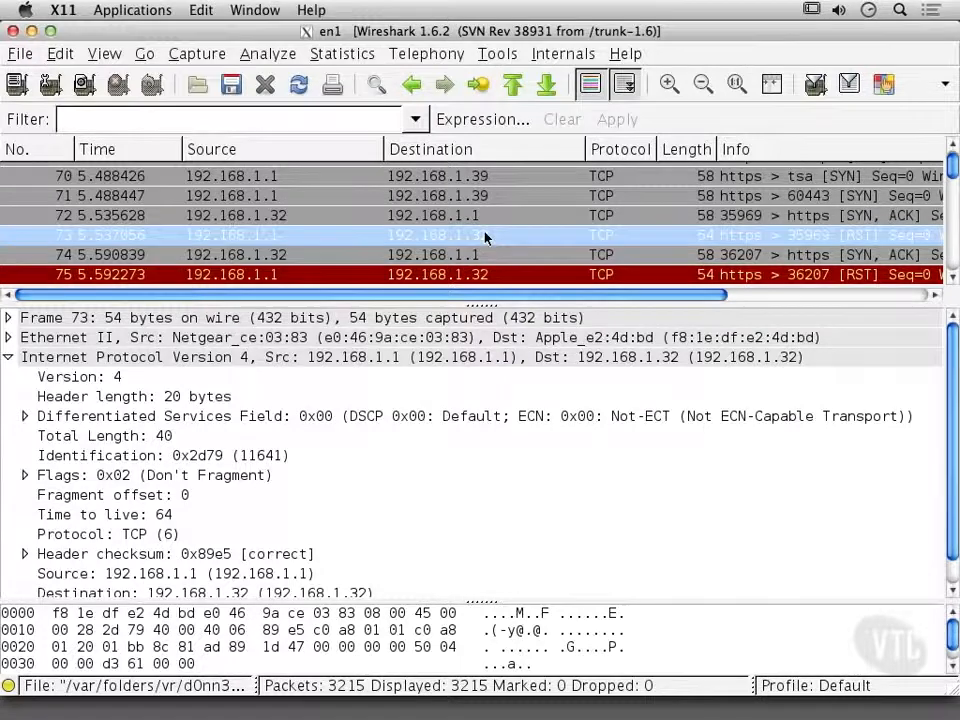
Browse the traffic following packet 73 through to the last packet of the capture.
scroll(485, 237, down, 5)
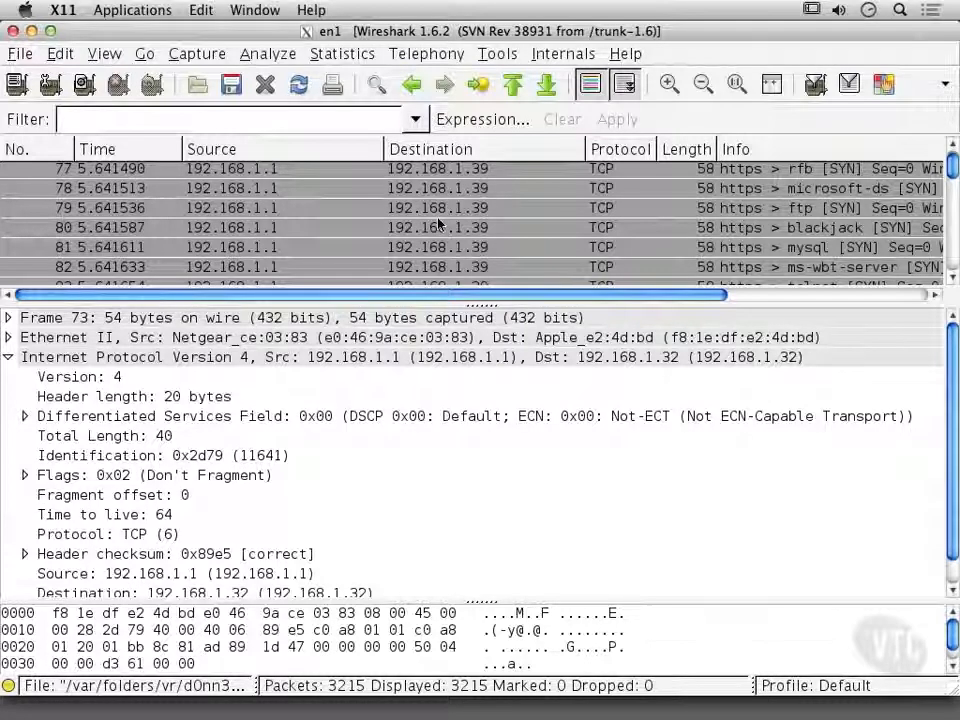
scroll(438, 222, down, 3)
scroll(438, 222, down, 4)
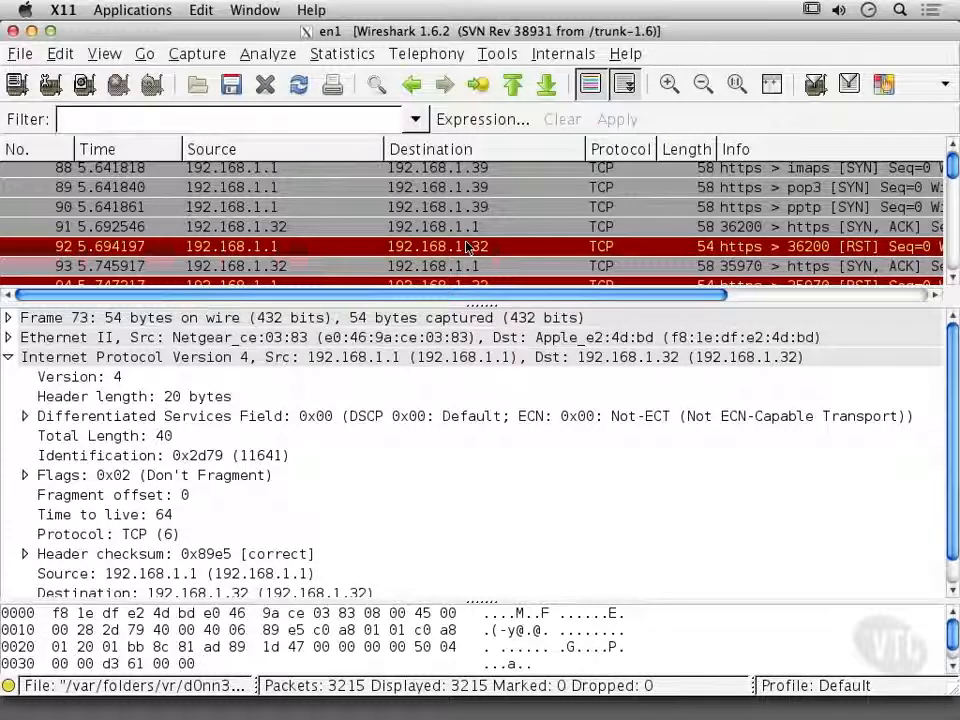
scroll(466, 247, down, 4)
scroll(466, 247, down, 20)
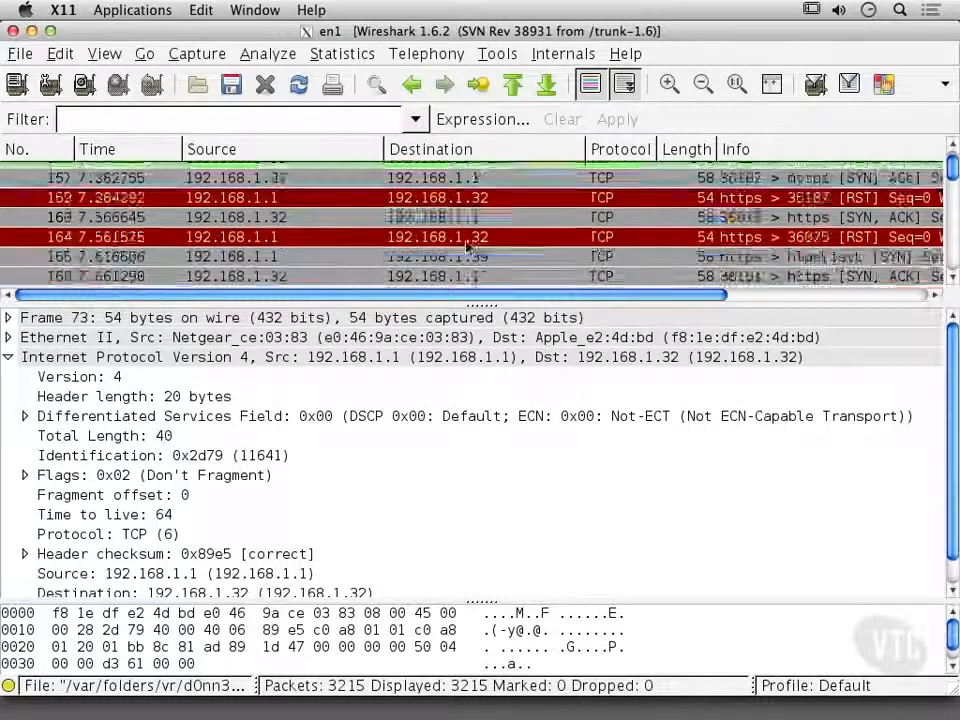
scroll(470, 220, down, 6)
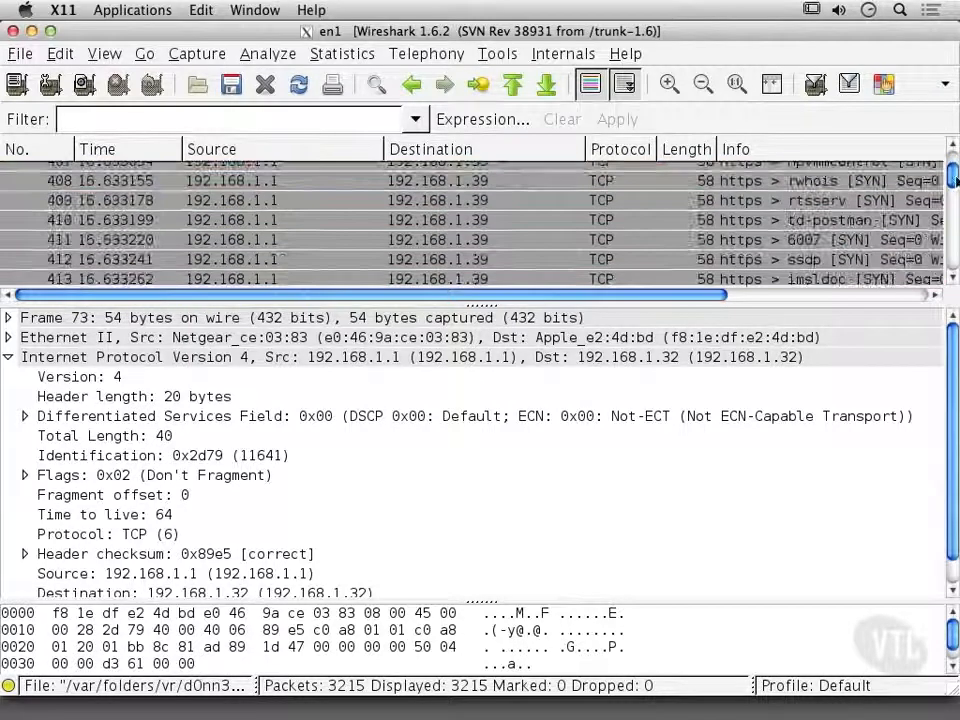
scroll(955, 180, down, 20)
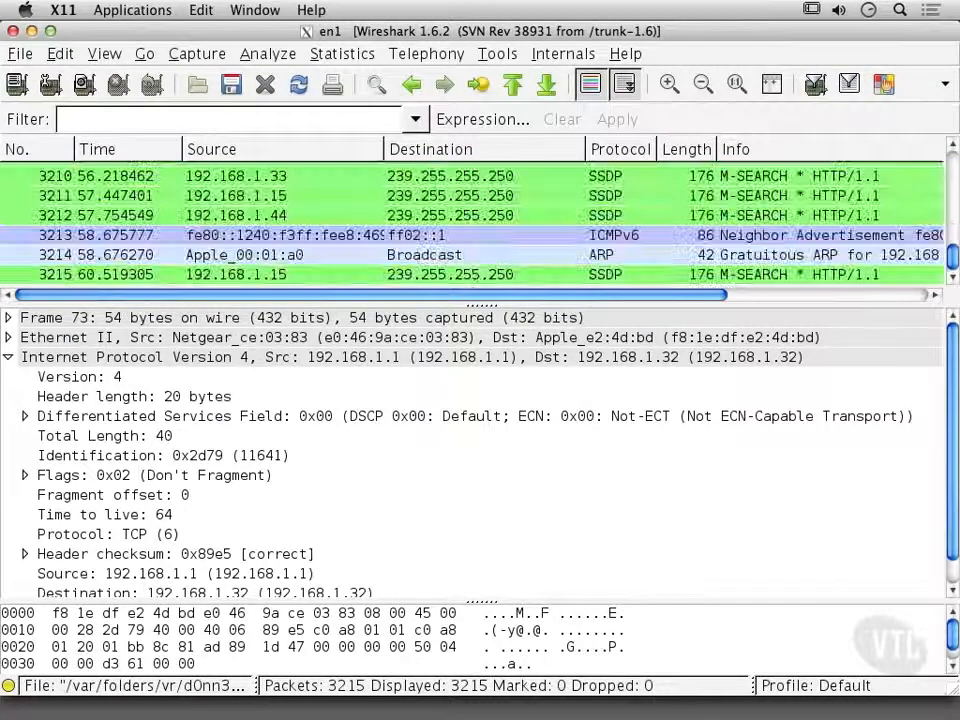
Find the HTTP/1.1 404 Not Found response, packet 3172, and expand its Hypertext Transfer Protocol section to read the headers.
scroll(955, 180, up, 2)
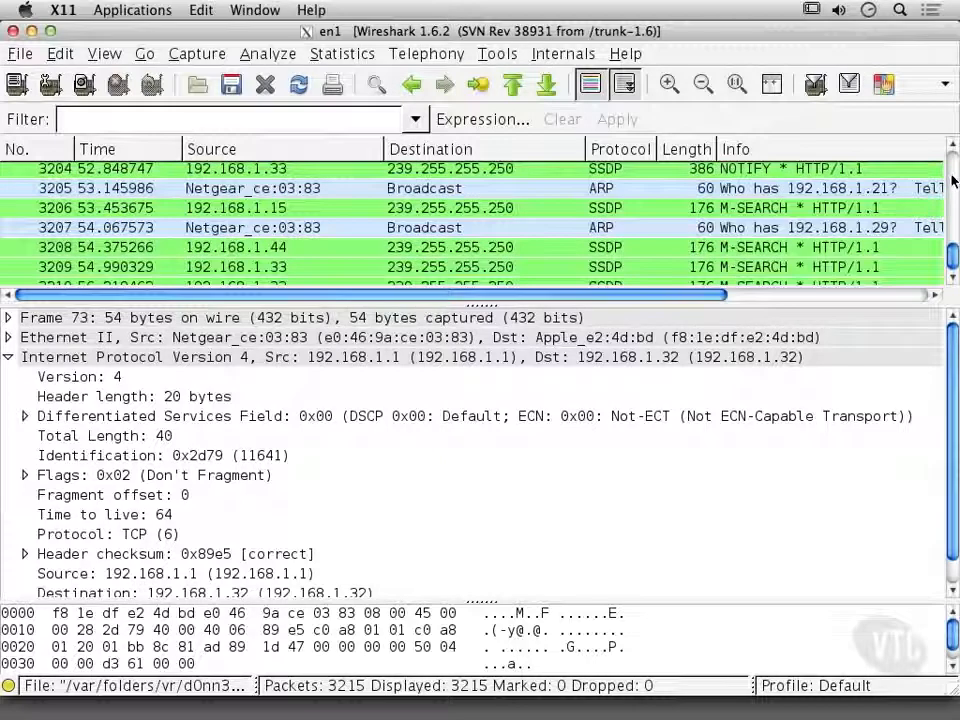
scroll(955, 180, up, 2)
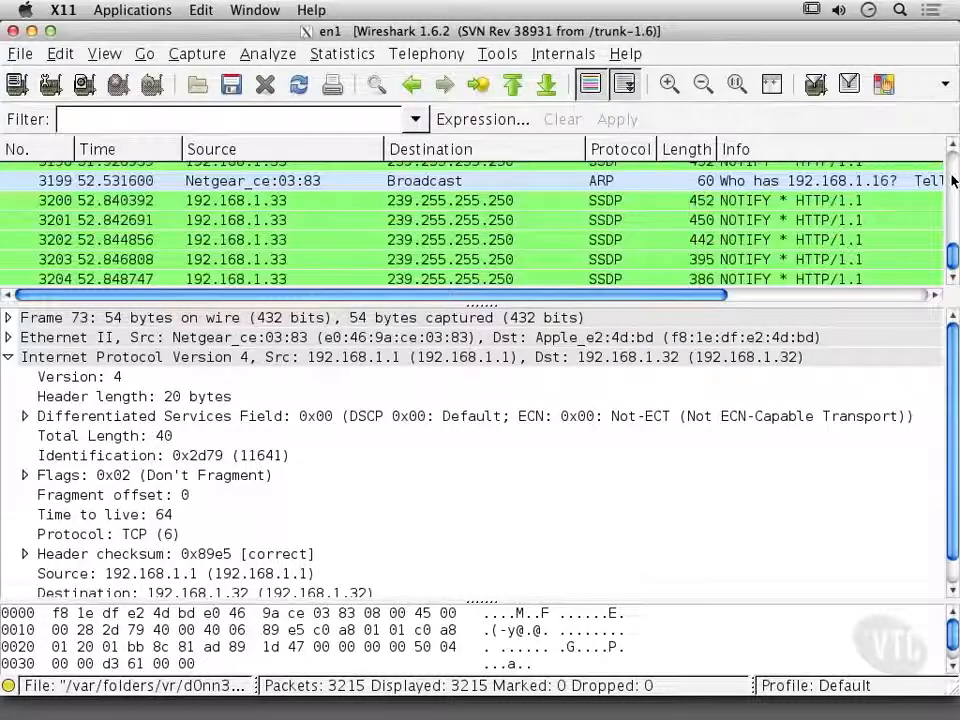
scroll(955, 180, up, 4)
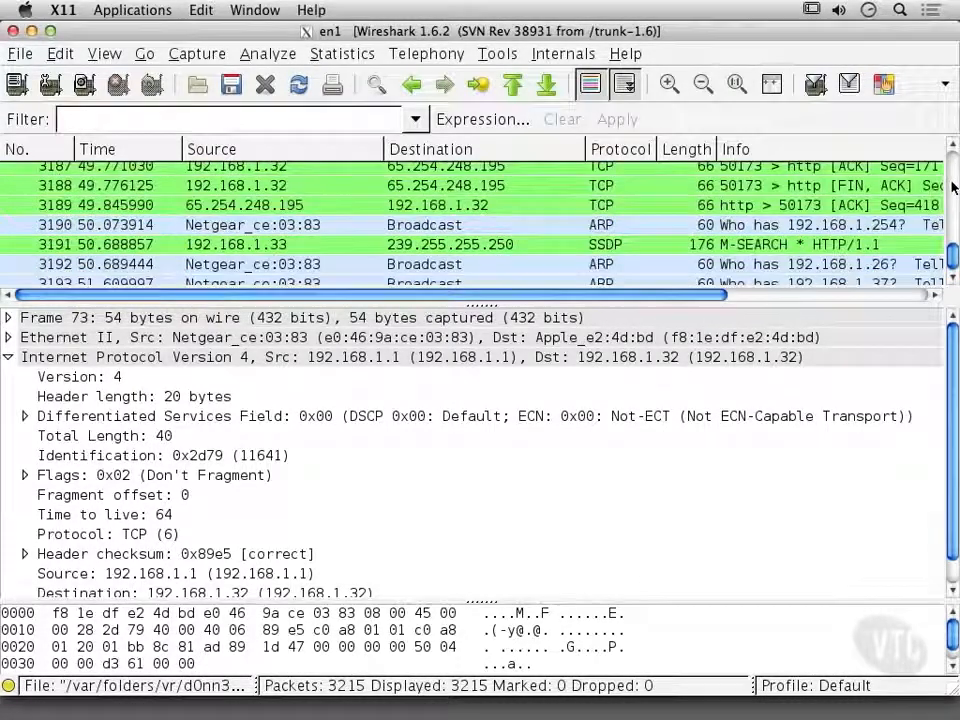
scroll(655, 265, up, 2)
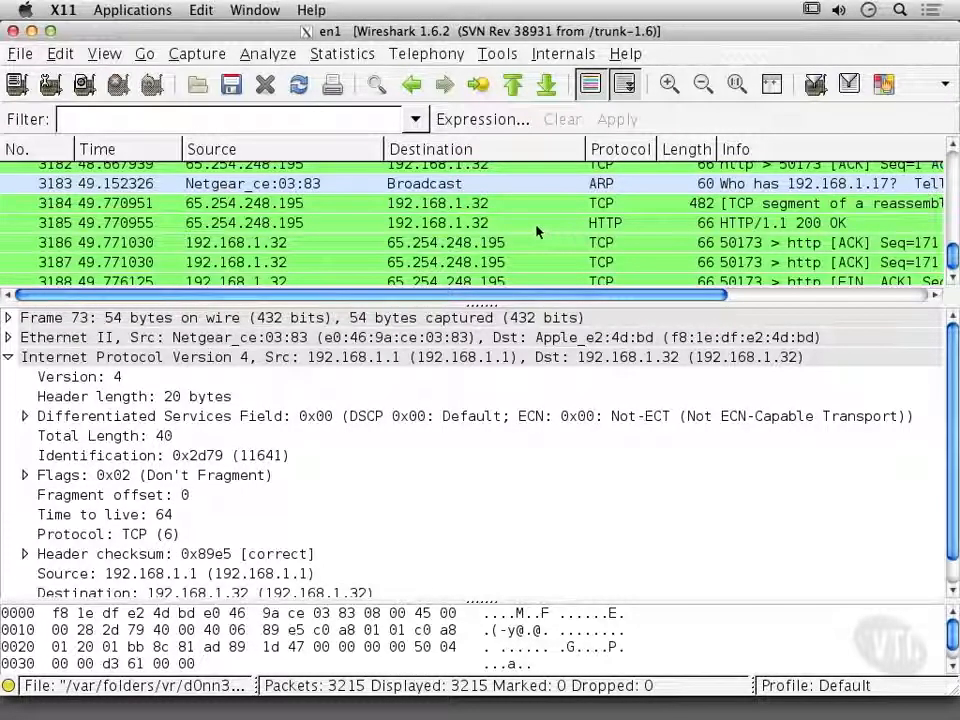
scroll(537, 231, up, 3)
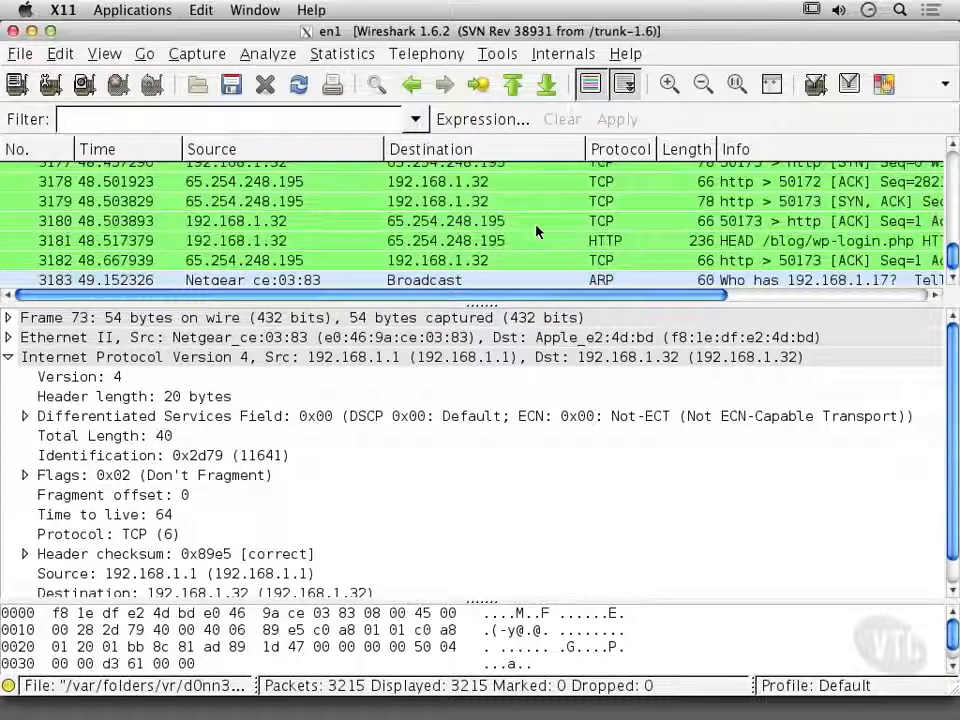
scroll(537, 231, up, 2)
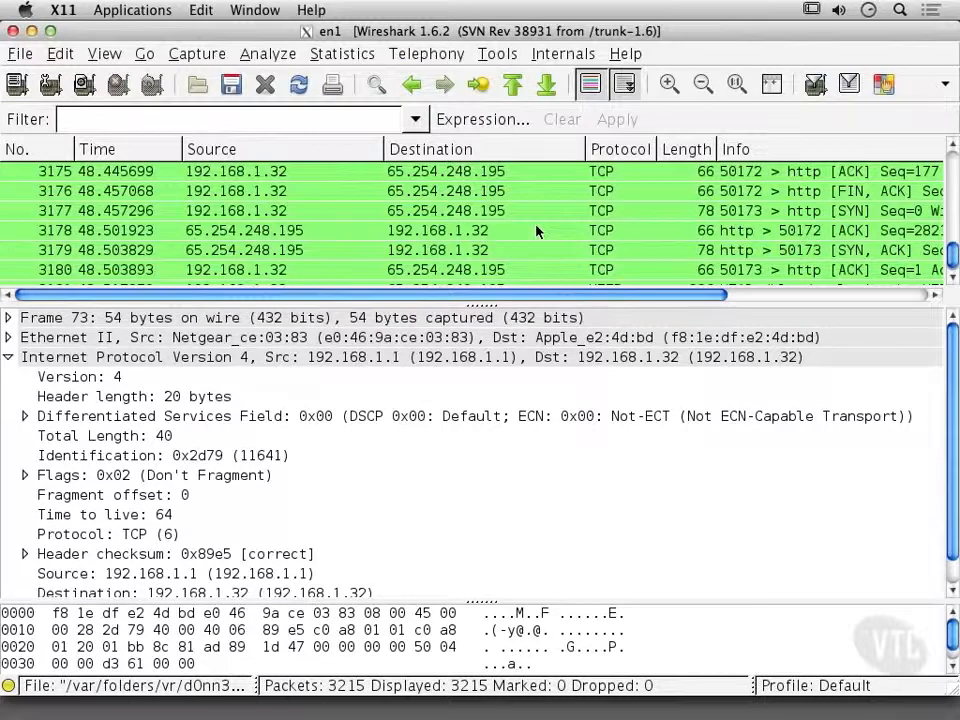
scroll(537, 231, up, 3)
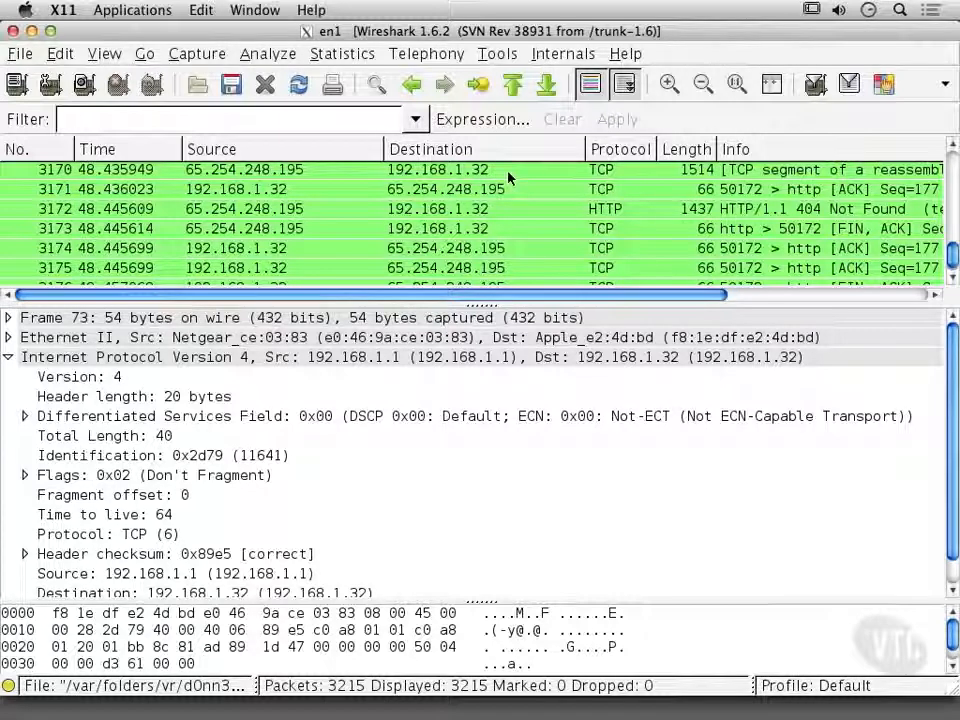
click(508, 208)
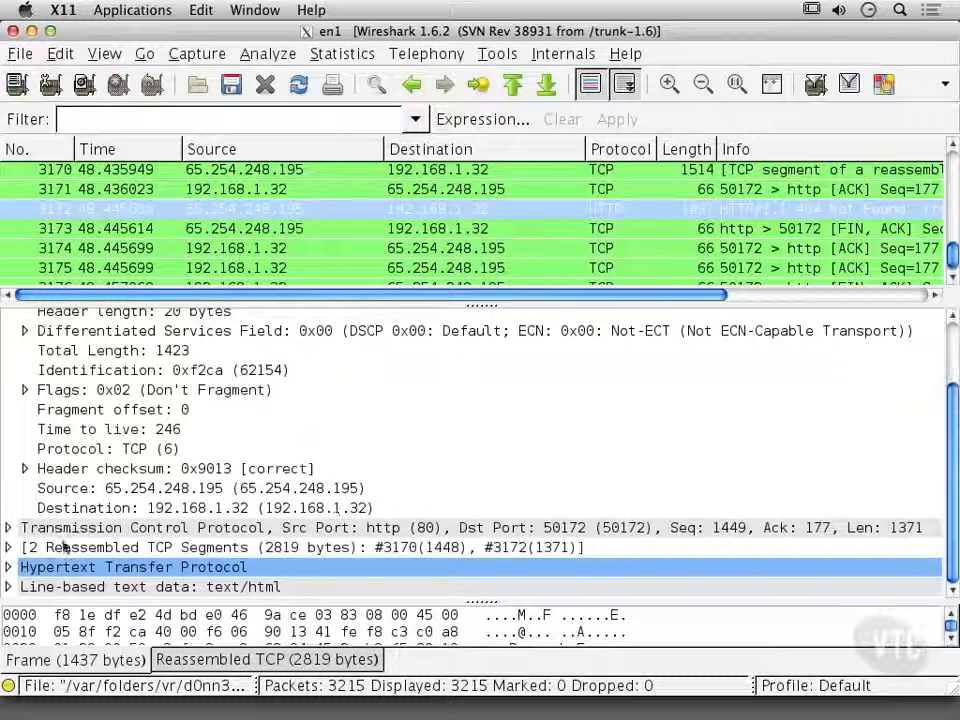
click(8, 566)
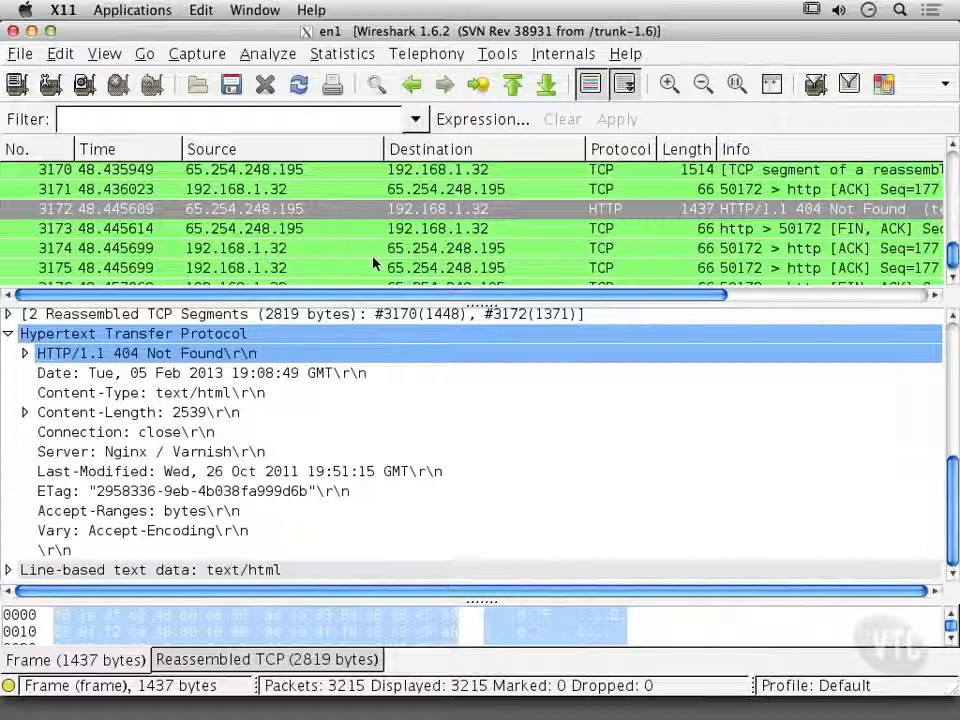
scroll(375, 263, down, 2)
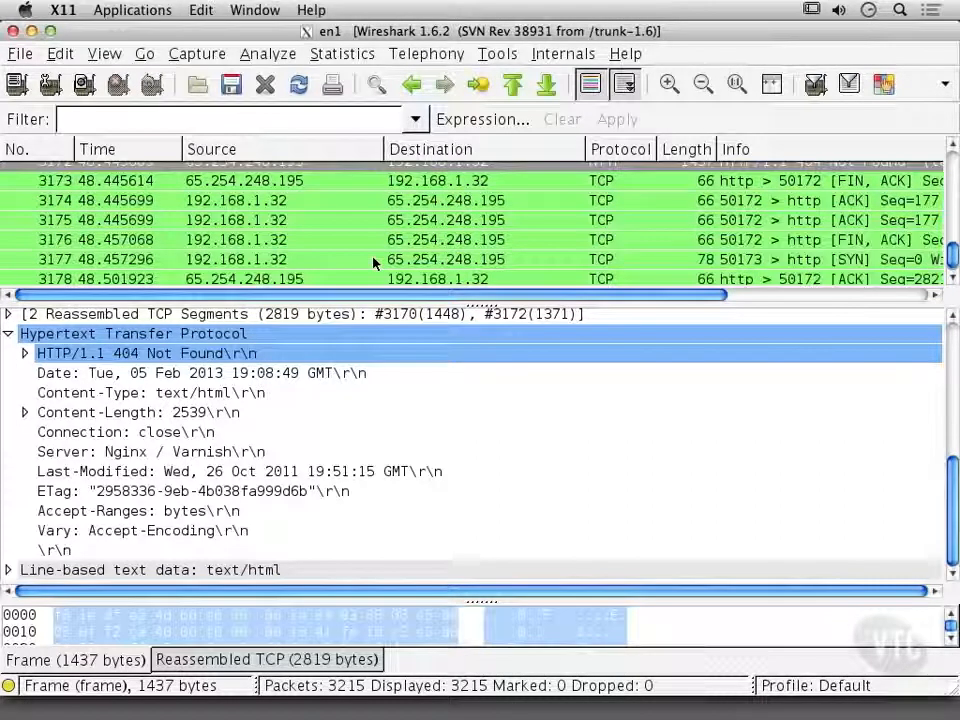
Inspect the HTTP HEAD request for /blog/wp-login.php in packet 3181 and the HTTP/1.1 200 OK response in packet 3185.
scroll(375, 263, down, 3)
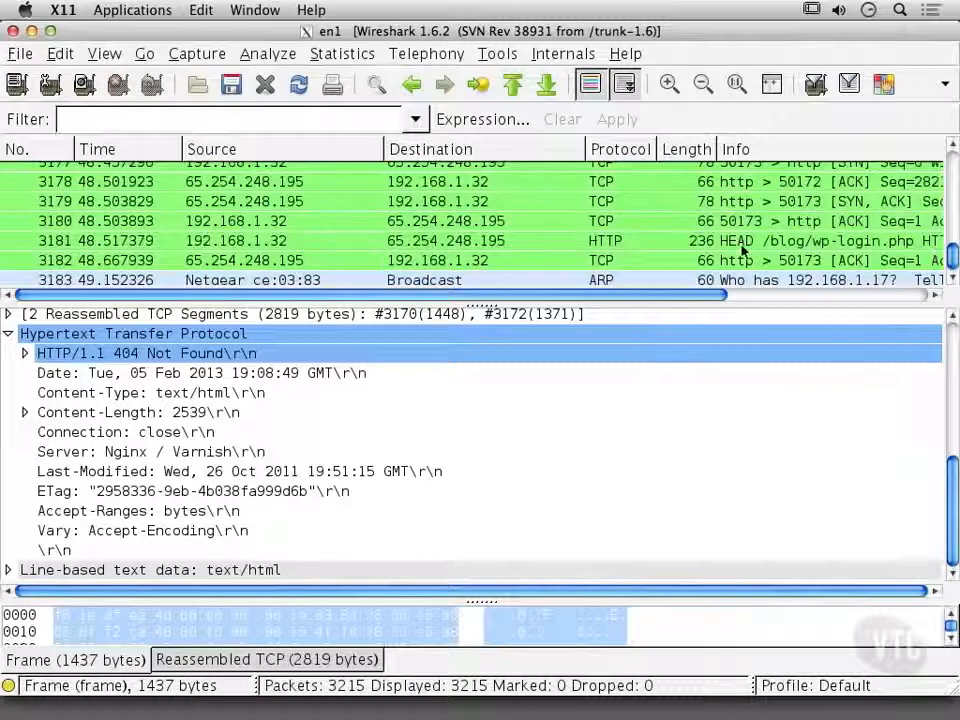
click(717, 241)
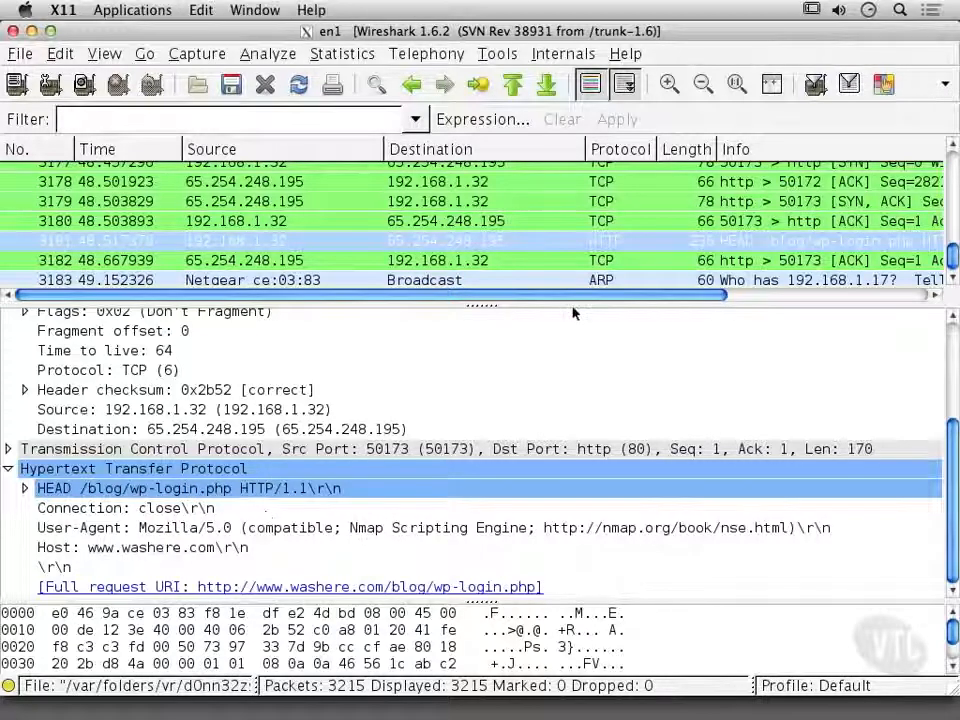
scroll(450, 188, down, 3)
click(785, 248)
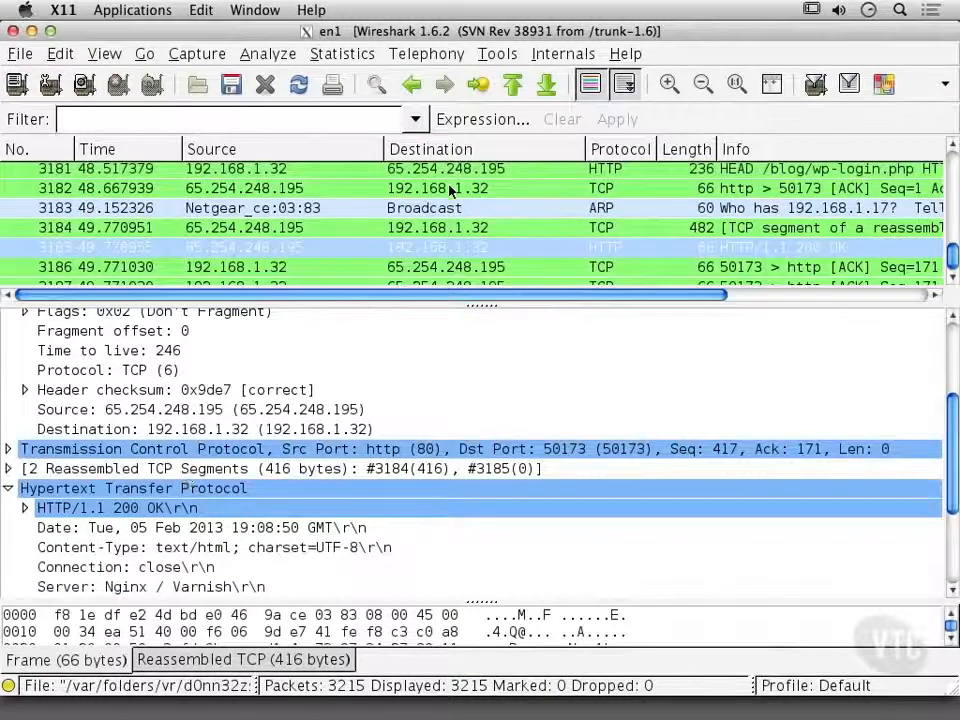
Return to SYN packet 3161 sent to 65.254.248.195, examine its IP header, and review the packets that follow it.
scroll(450, 188, up, 5)
scroll(450, 188, up, 5)
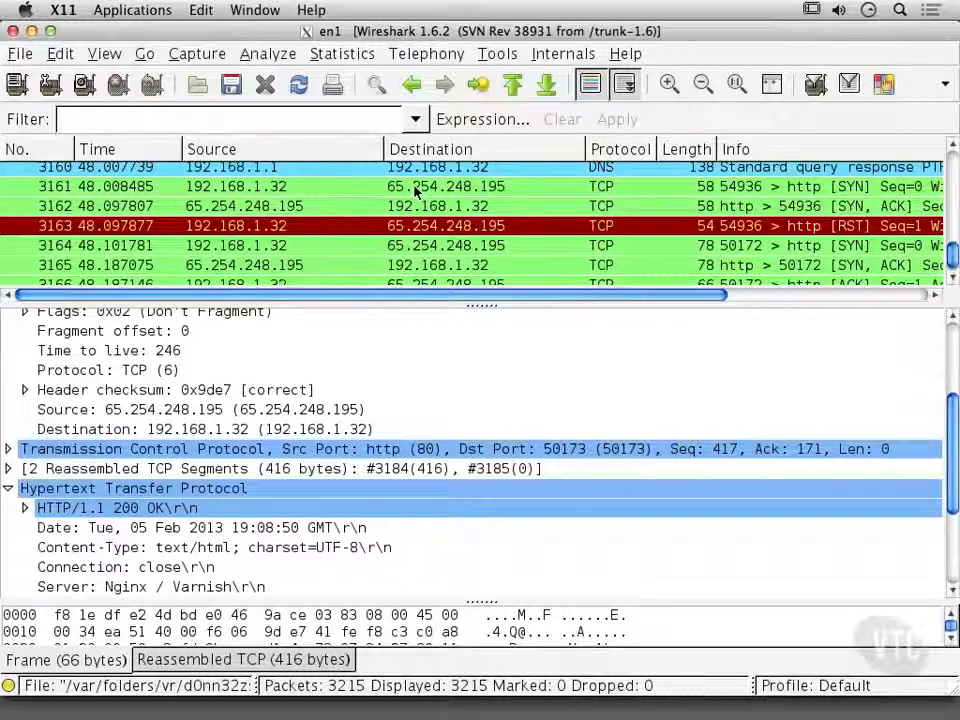
click(416, 190)
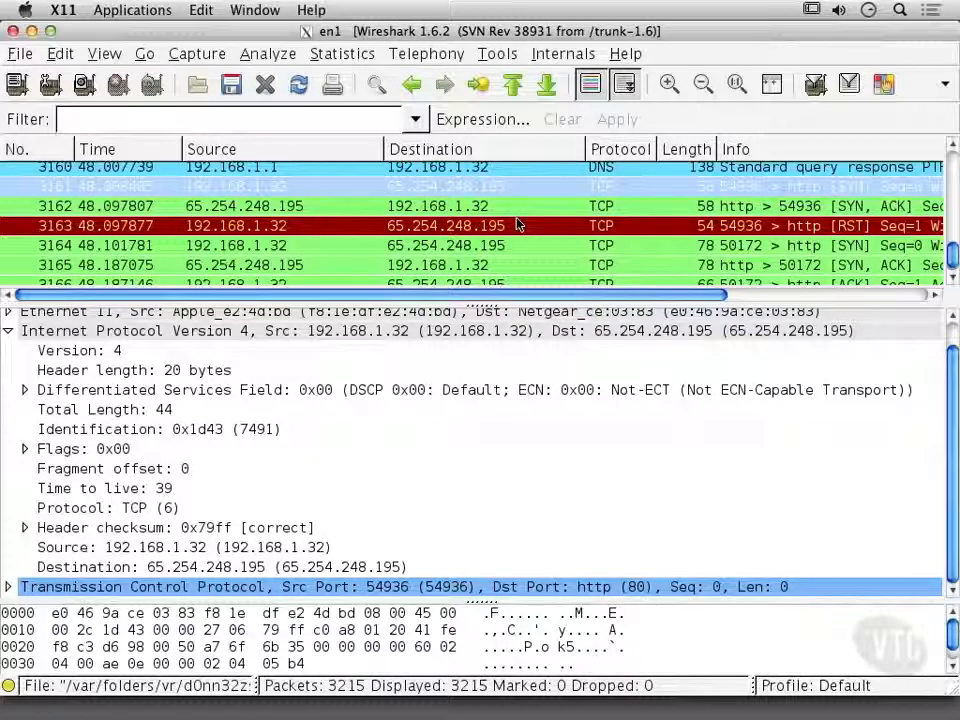
scroll(517, 224, down, 3)
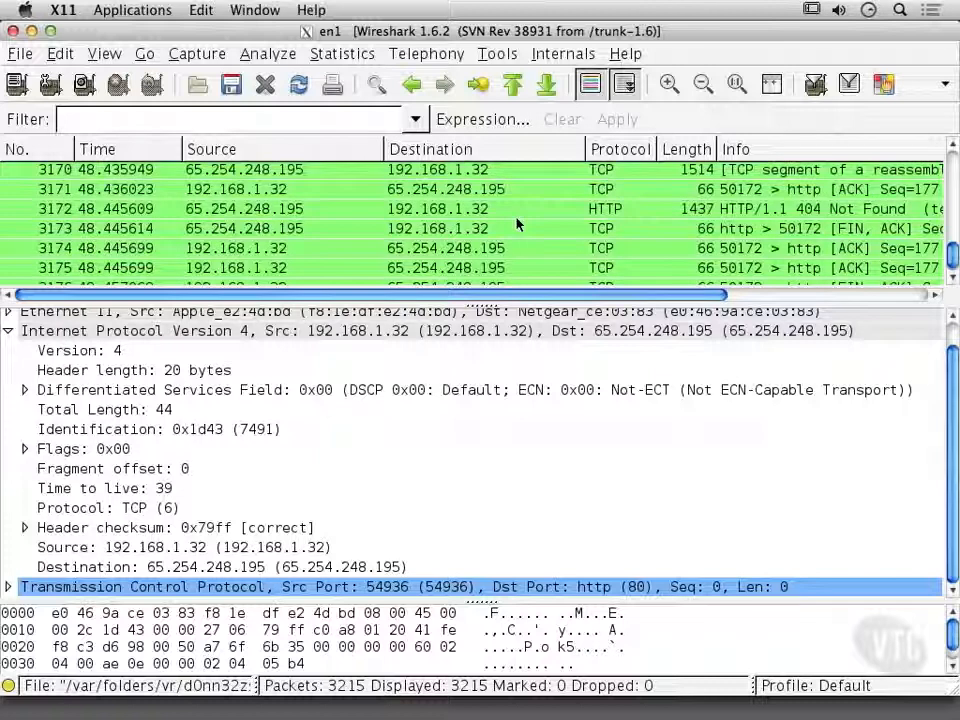